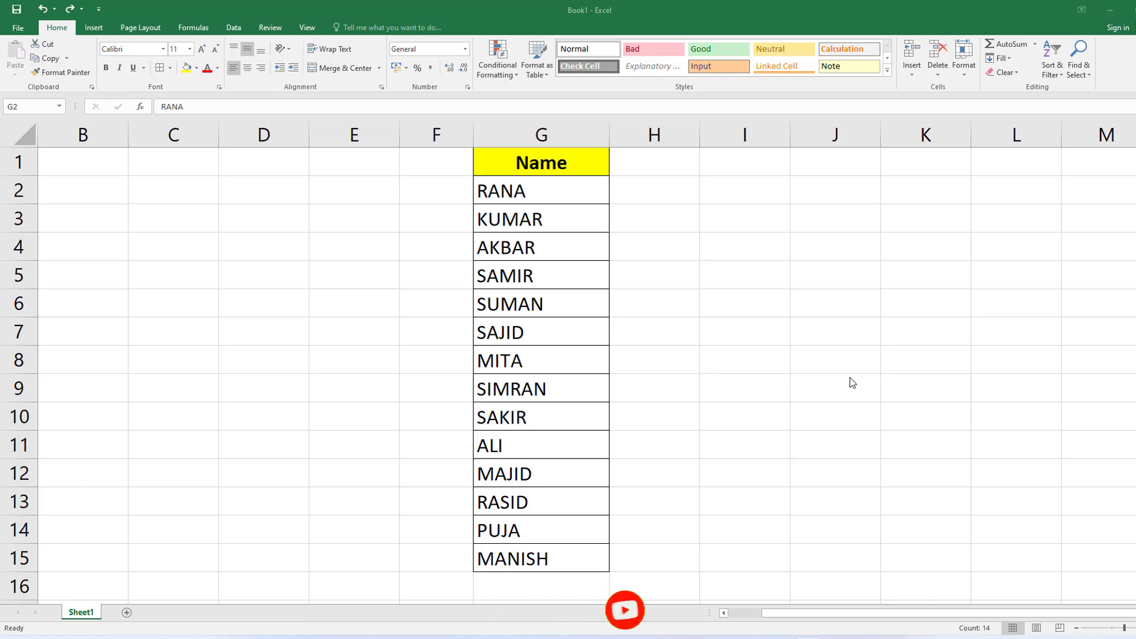
{"action": "left_click", "coordinate": [732, 295]}
{"action": "left_click", "coordinate": [649, 249]}
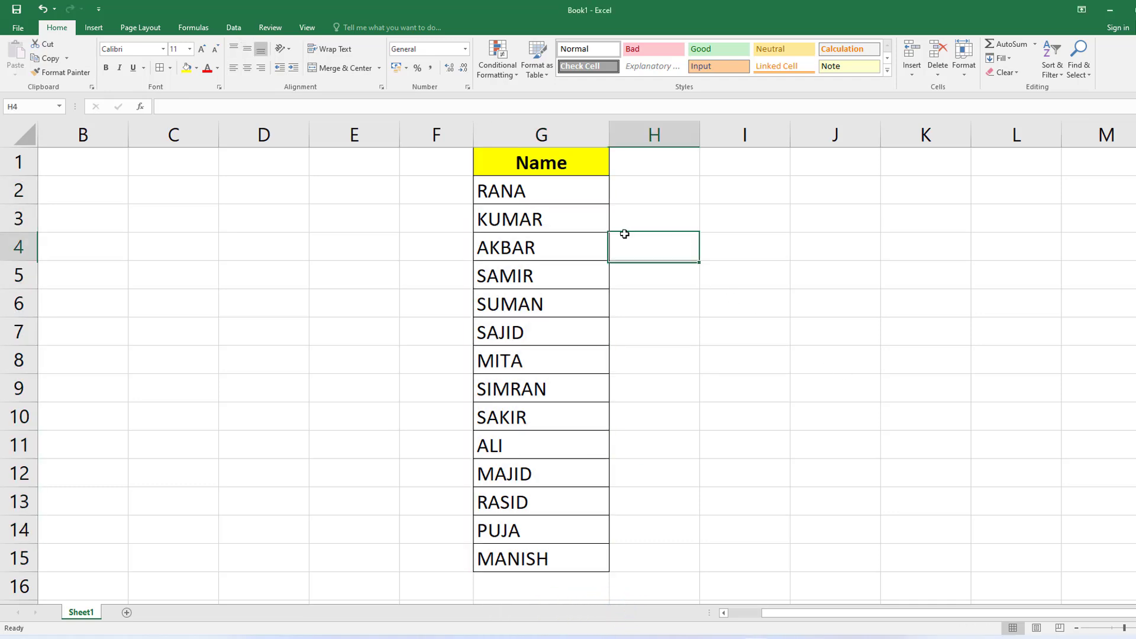
{"action": "left_click_drag", "start_coordinate": [543, 190], "coordinate": [581, 555]}
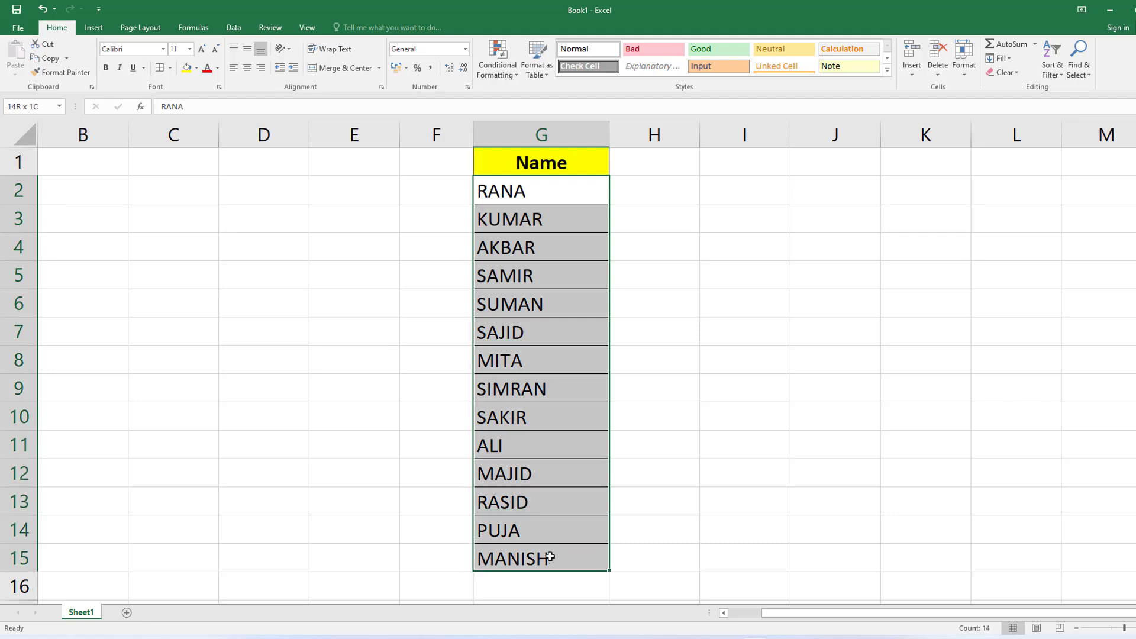
{"action": "left_click", "coordinate": [747, 312]}
{"action": "left_click_drag", "start_coordinate": [544, 190], "coordinate": [551, 558]}
{"action": "left_click", "coordinate": [835, 299]}
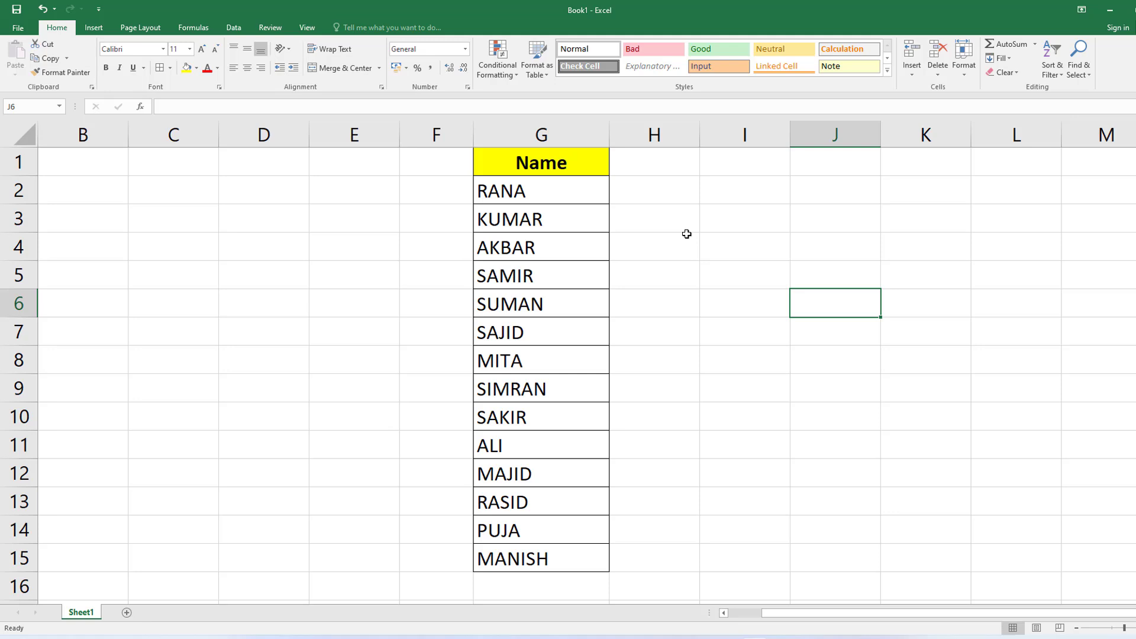
{"action": "left_click_drag", "start_coordinate": [573, 190], "coordinate": [556, 559]}
{"action": "left_click", "coordinate": [710, 282]}
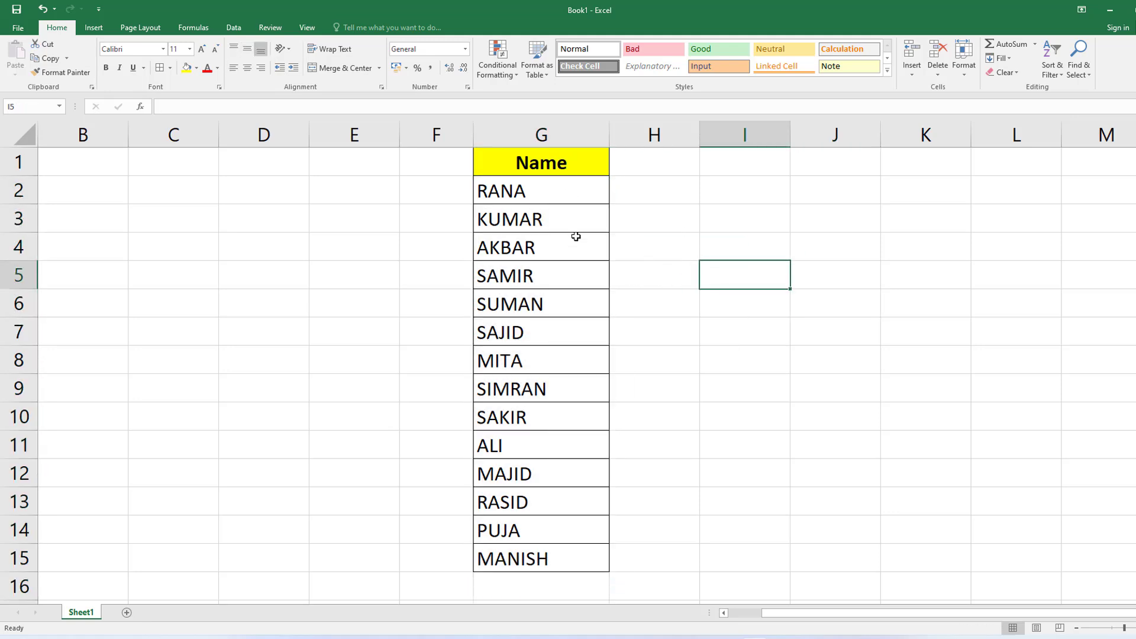
{"action": "left_click_drag", "start_coordinate": [538, 190], "coordinate": [544, 556]}
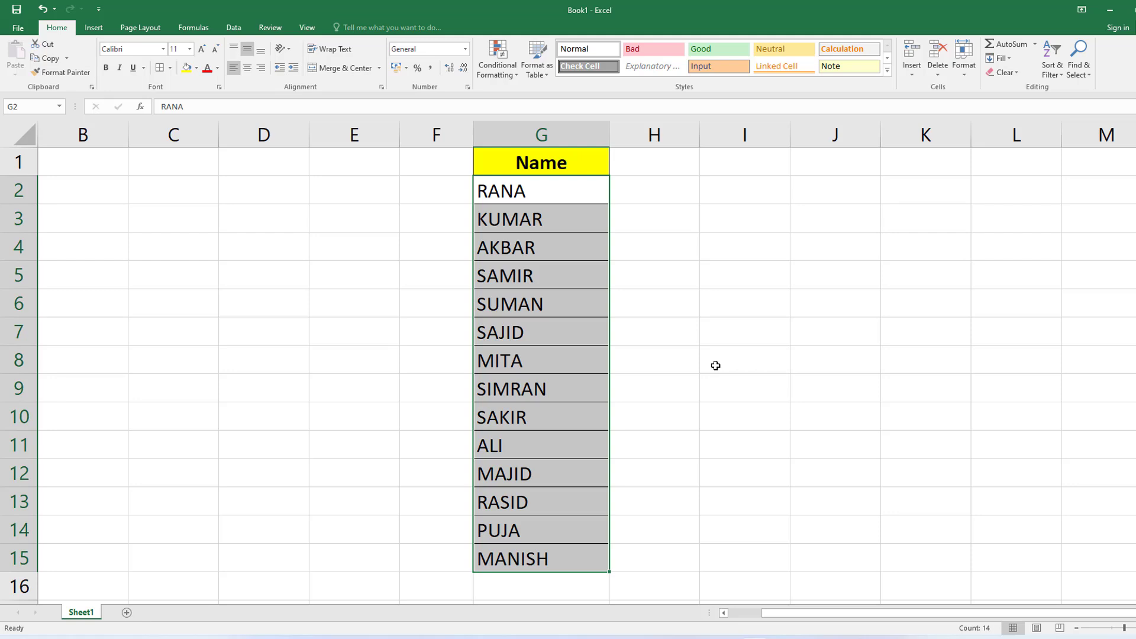
{"action": "left_click", "coordinate": [715, 365]}
{"action": "left_click_drag", "start_coordinate": [513, 191], "coordinate": [513, 559]}
{"action": "left_click", "coordinate": [691, 257]}
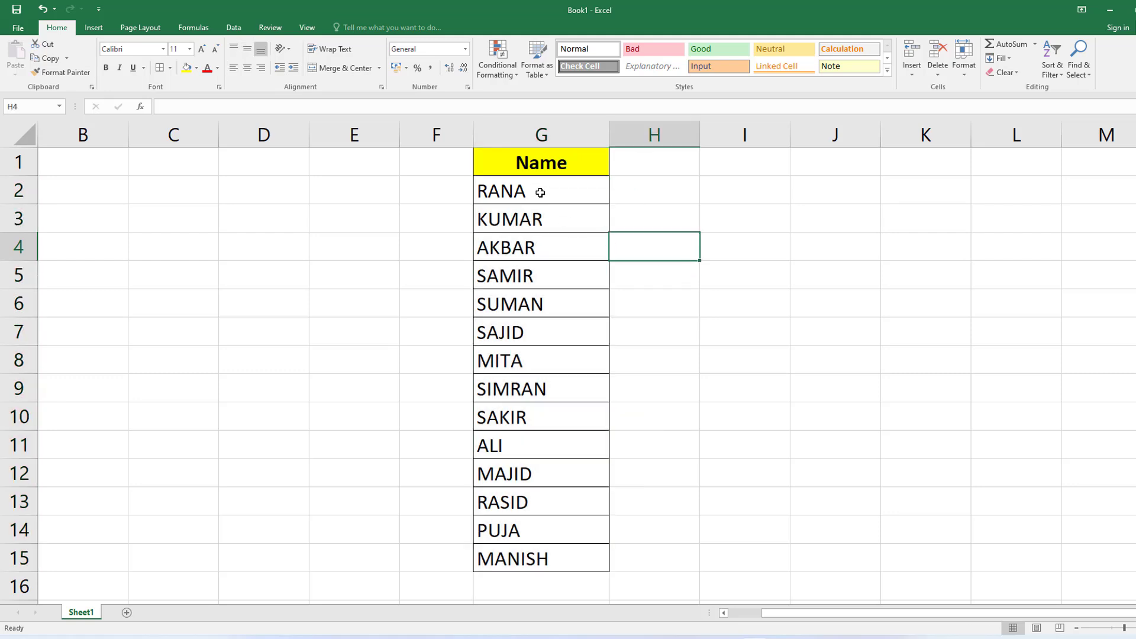
{"action": "left_click_drag", "start_coordinate": [542, 194], "coordinate": [548, 559]}
{"action": "left_click", "coordinate": [738, 337]}
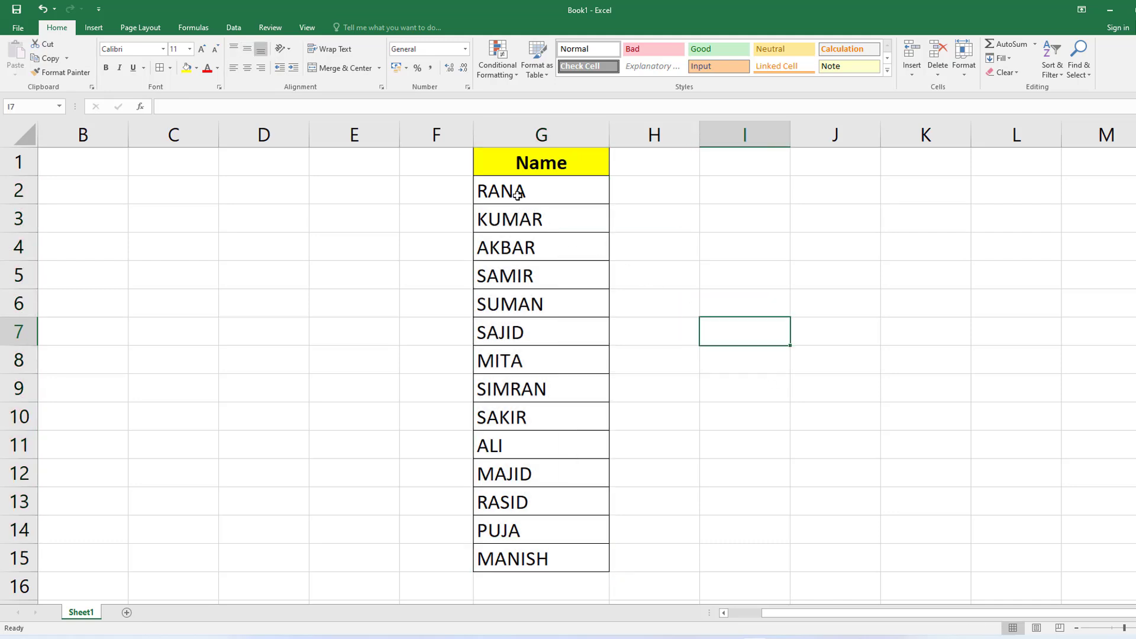
{"action": "left_click_drag", "start_coordinate": [510, 192], "coordinate": [545, 564]}
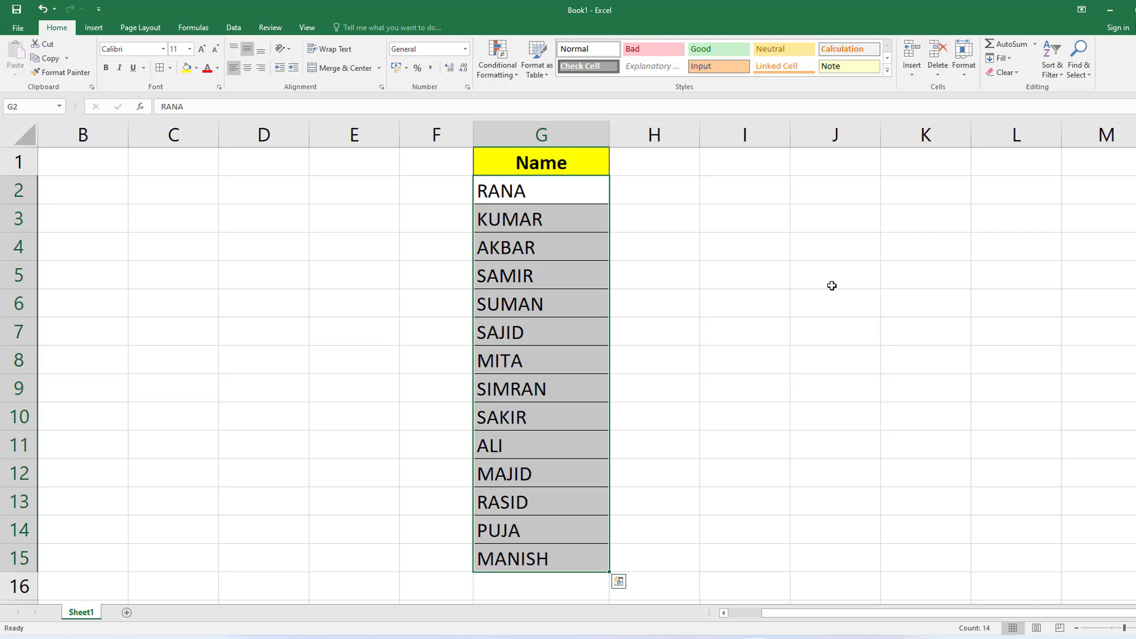
{"action": "left_click", "coordinate": [832, 286]}
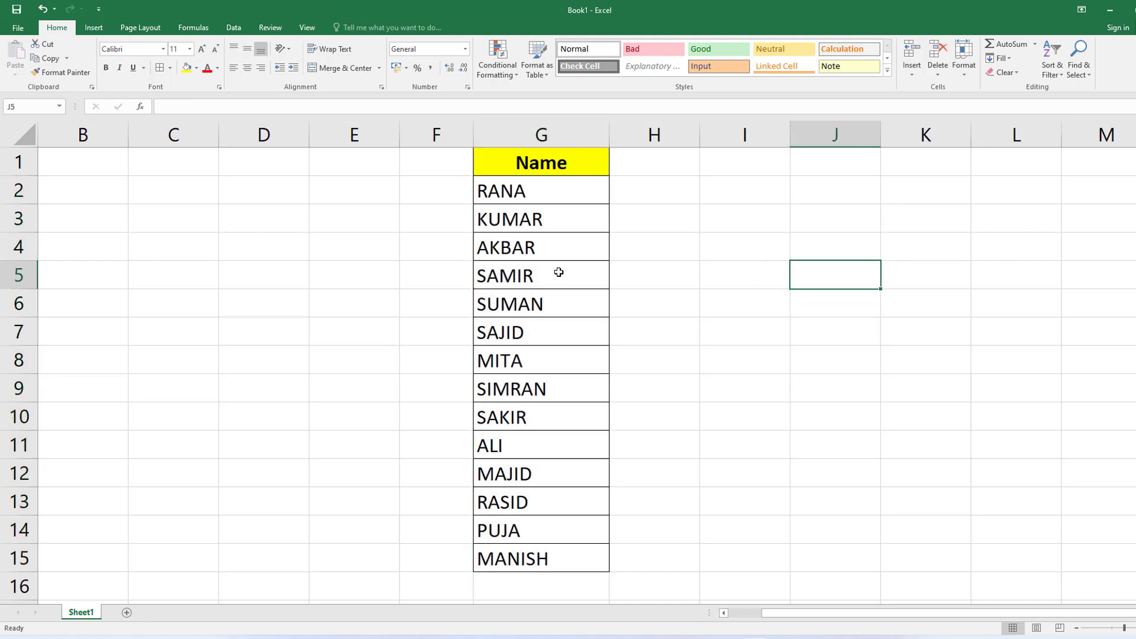
{"action": "left_click_drag", "start_coordinate": [578, 185], "coordinate": [509, 563]}
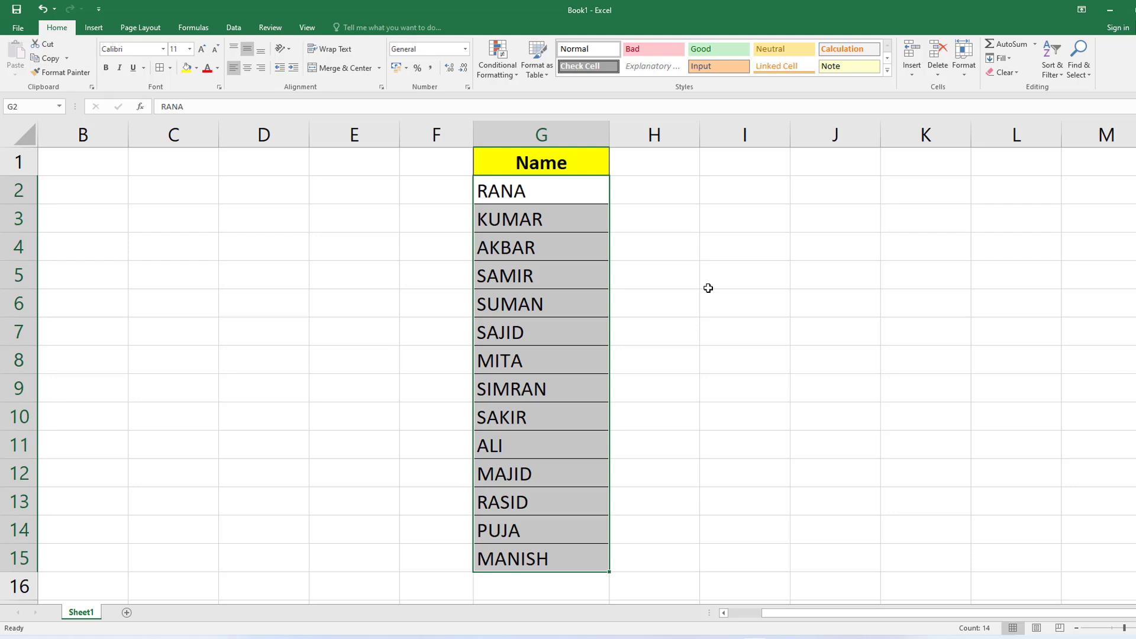
{"action": "left_click", "coordinate": [708, 288]}
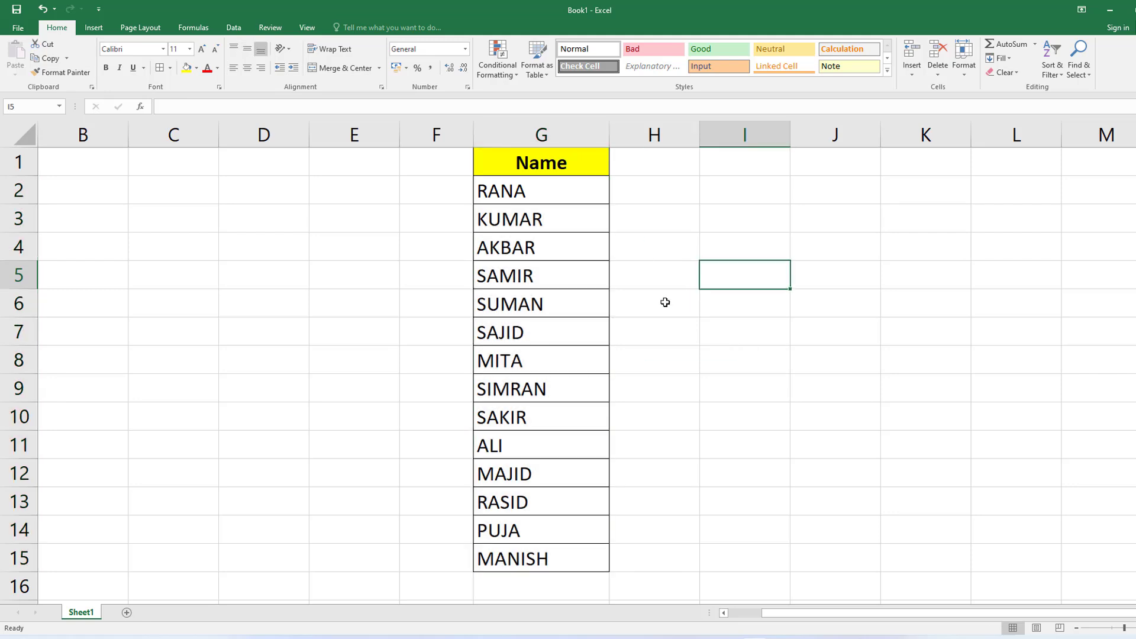
Apply the custom number format "MD" @ to the names in G2:G15
{"action": "left_click", "coordinate": [555, 192]}
{"action": "mouse_move", "coordinate": [554, 192]}
{"action": "left_mouse_down"}
{"action": "mouse_move", "coordinate": [578, 388]}
{"action": "mouse_move", "coordinate": [560, 542]}
{"action": "mouse_move", "coordinate": [578, 556]}
{"action": "left_mouse_up"}
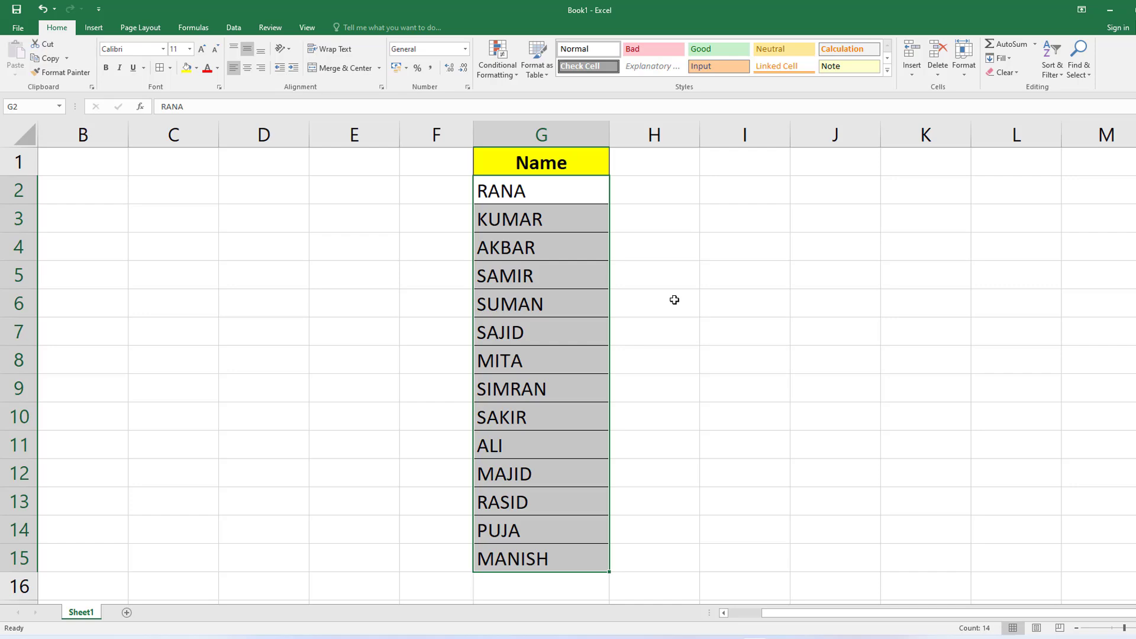
{"action": "key", "text": "ctrl+1"}
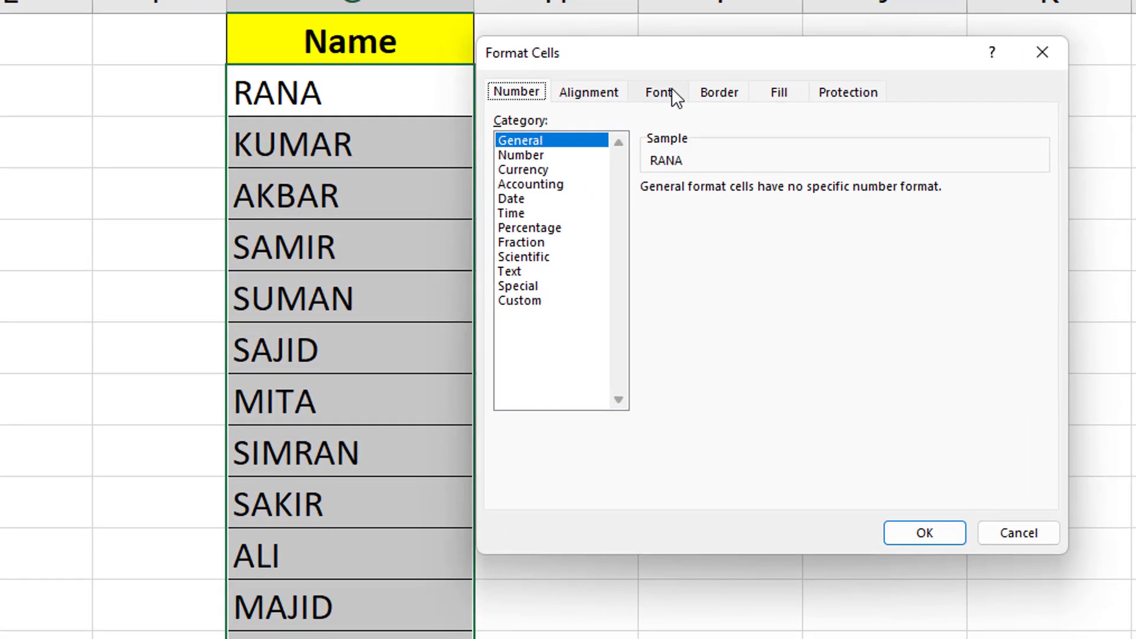
{"action": "left_click_drag", "start_coordinate": [672, 55], "coordinate": [676, 82]}
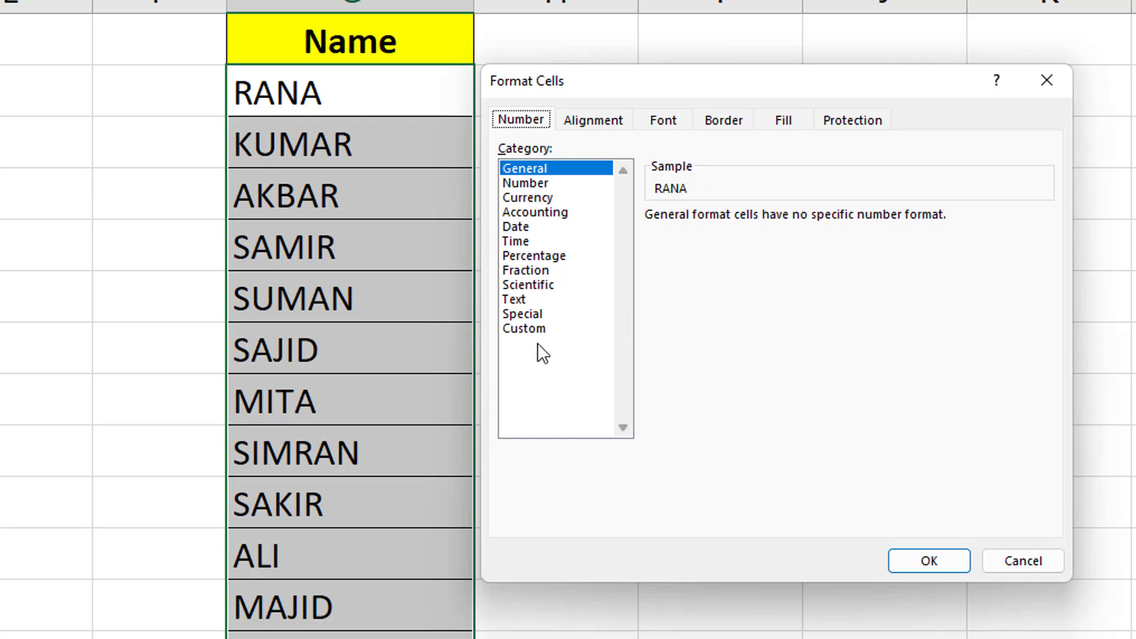
{"action": "left_click", "coordinate": [524, 329]}
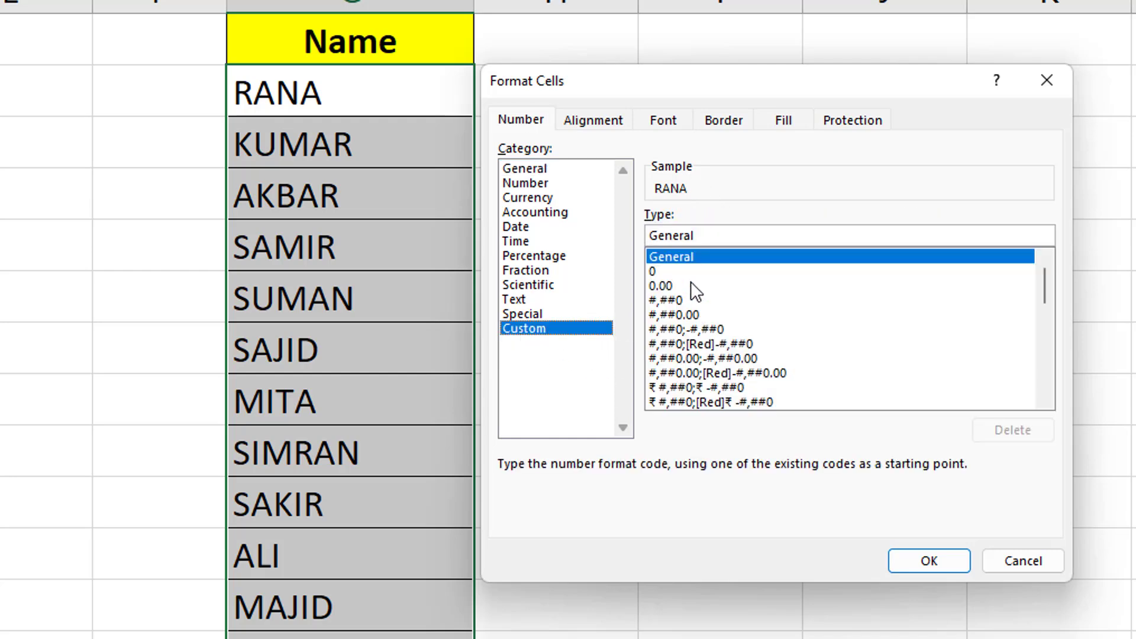
{"action": "double_click", "coordinate": [714, 233]}
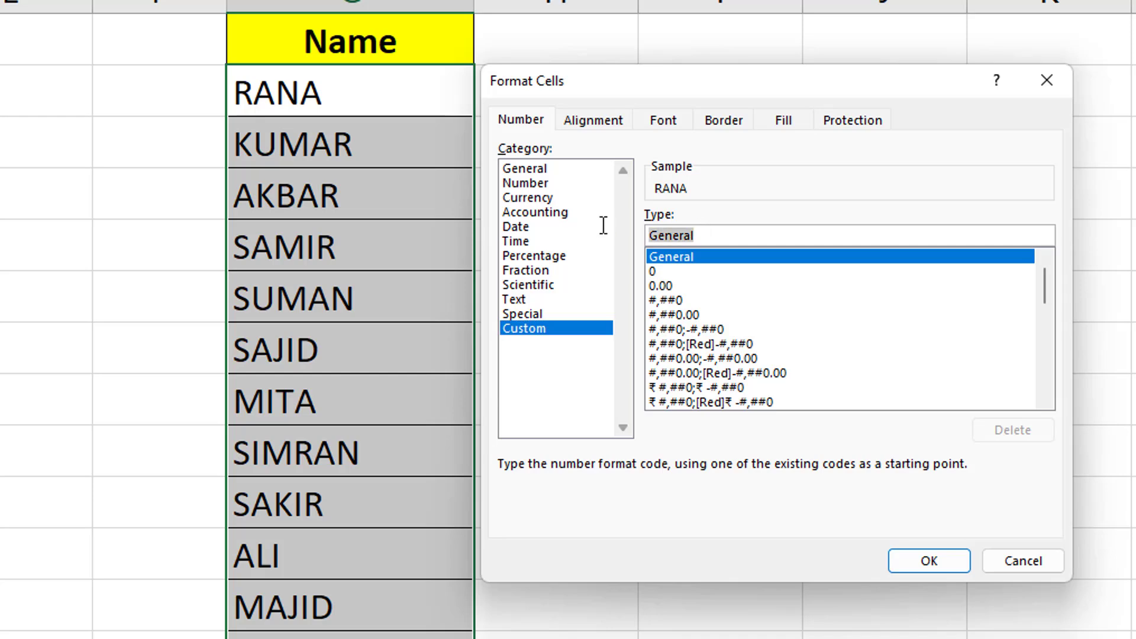
{"action": "key", "text": "BackSpace"}
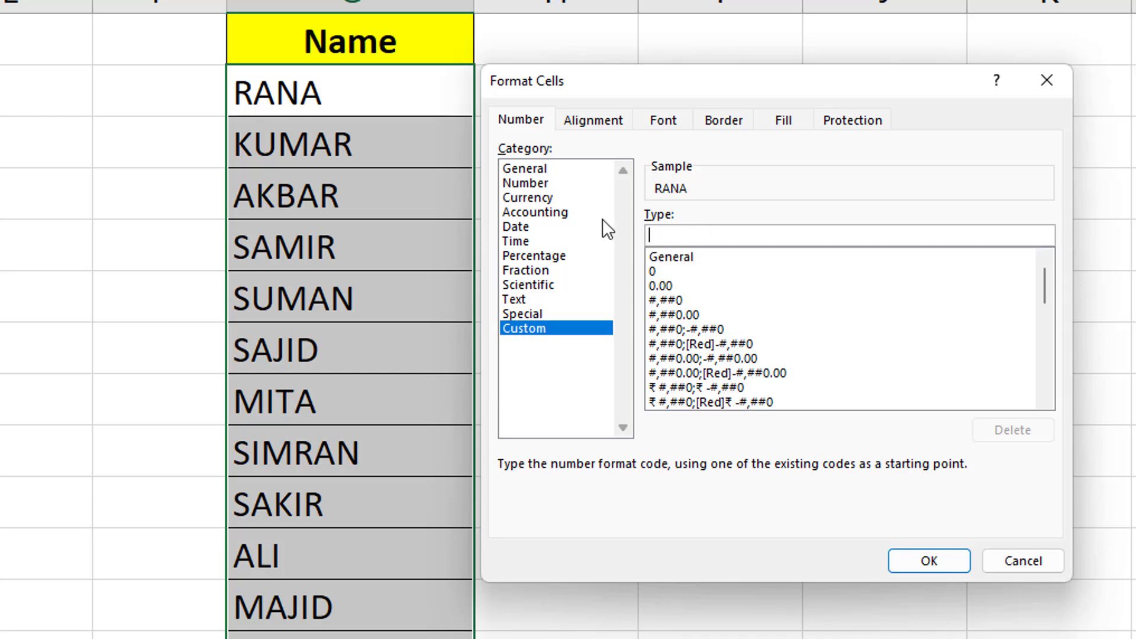
{"action": "type", "text": "\""}
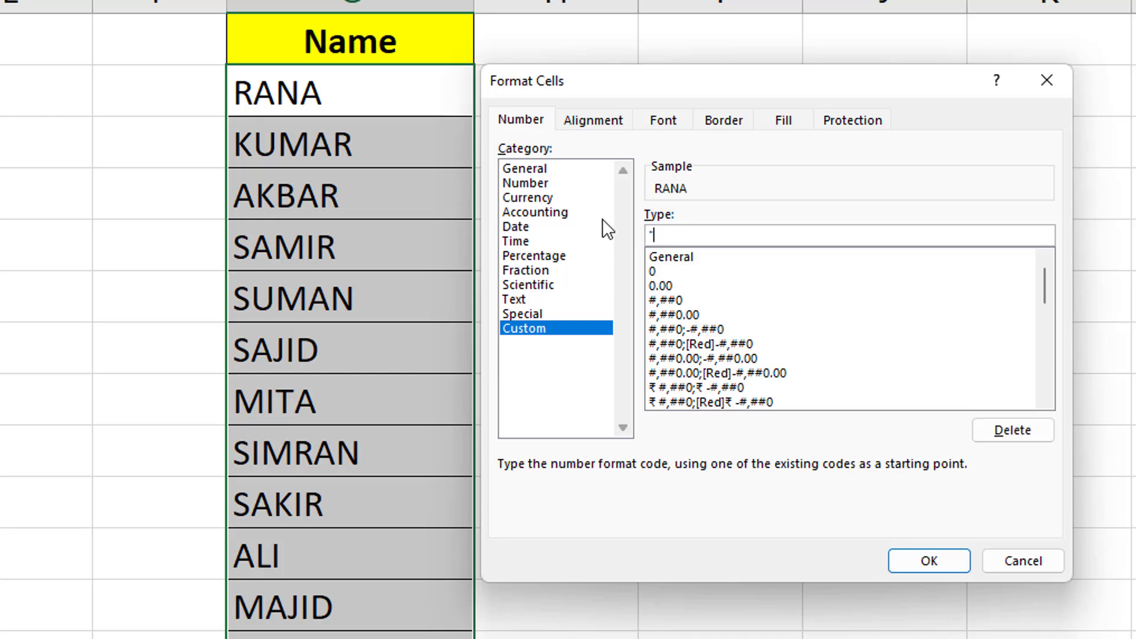
{"action": "type", "text": "MD\" @"}
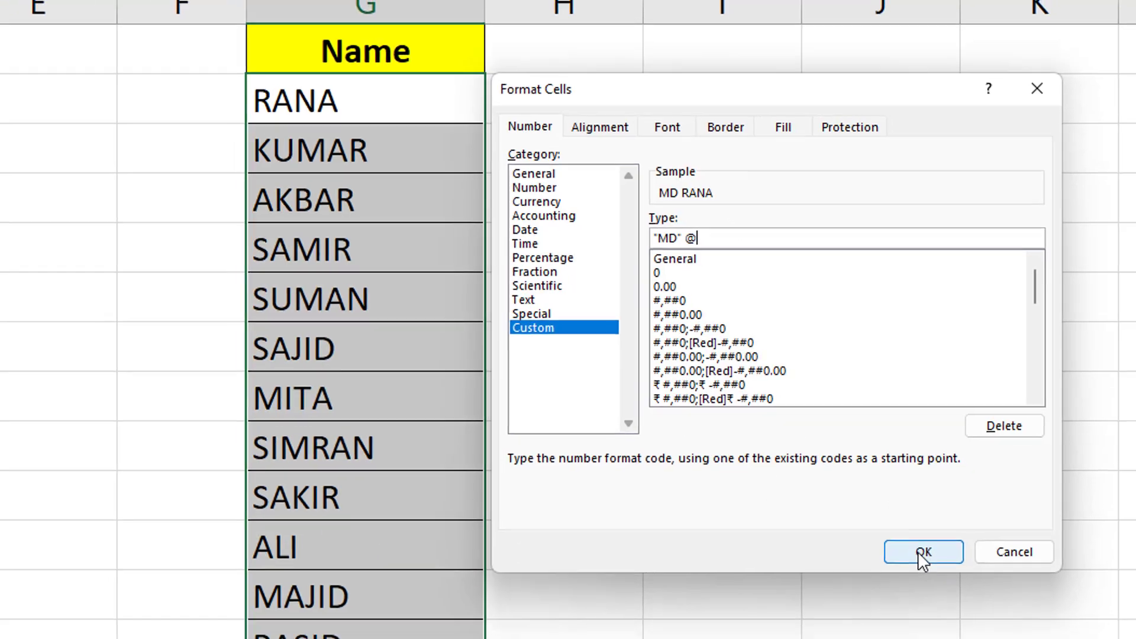
{"action": "left_click", "coordinate": [929, 560]}
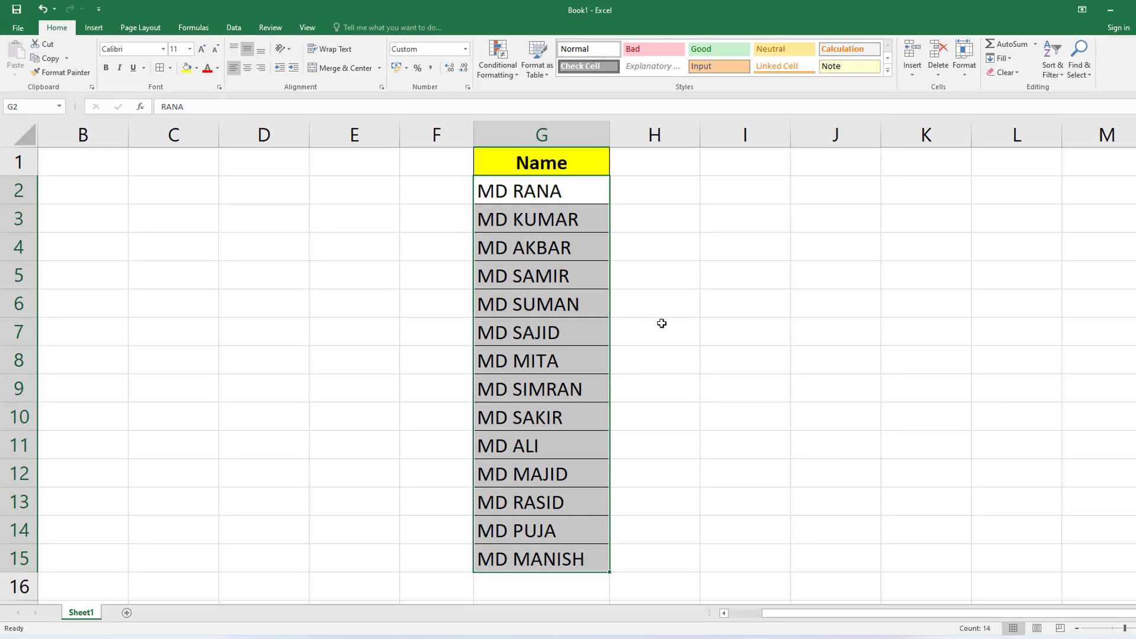
Copy the MD-prefixed names in G2:G15 under the Name header
{"action": "left_click_drag", "start_coordinate": [590, 194], "coordinate": [573, 556]}
{"action": "left_click", "coordinate": [707, 295]}
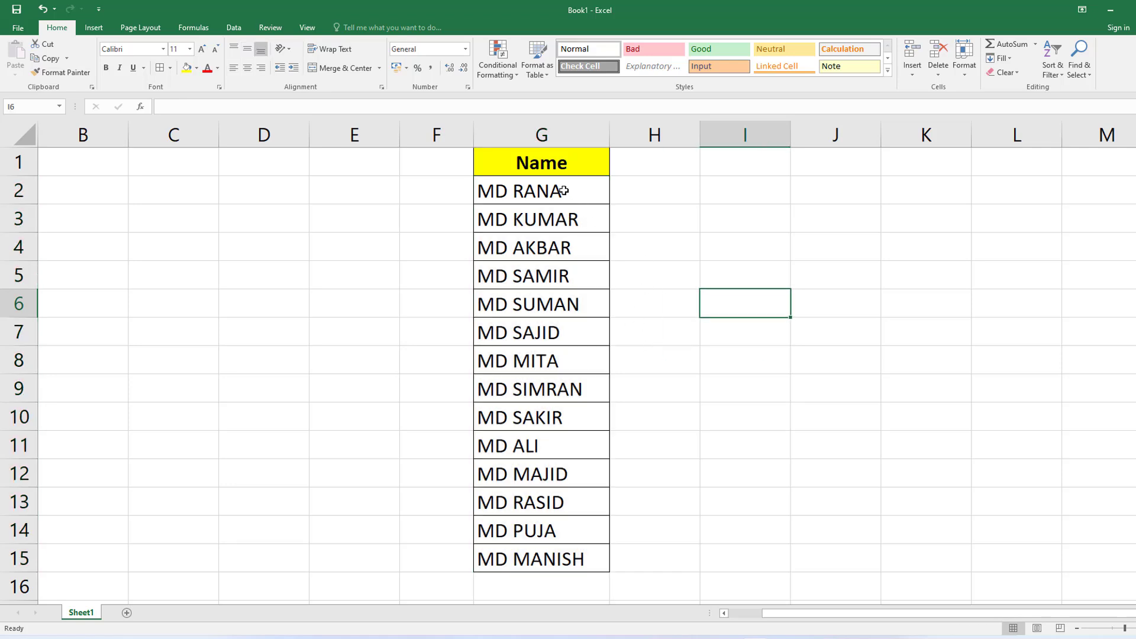
{"action": "left_click_drag", "start_coordinate": [563, 191], "coordinate": [551, 559]}
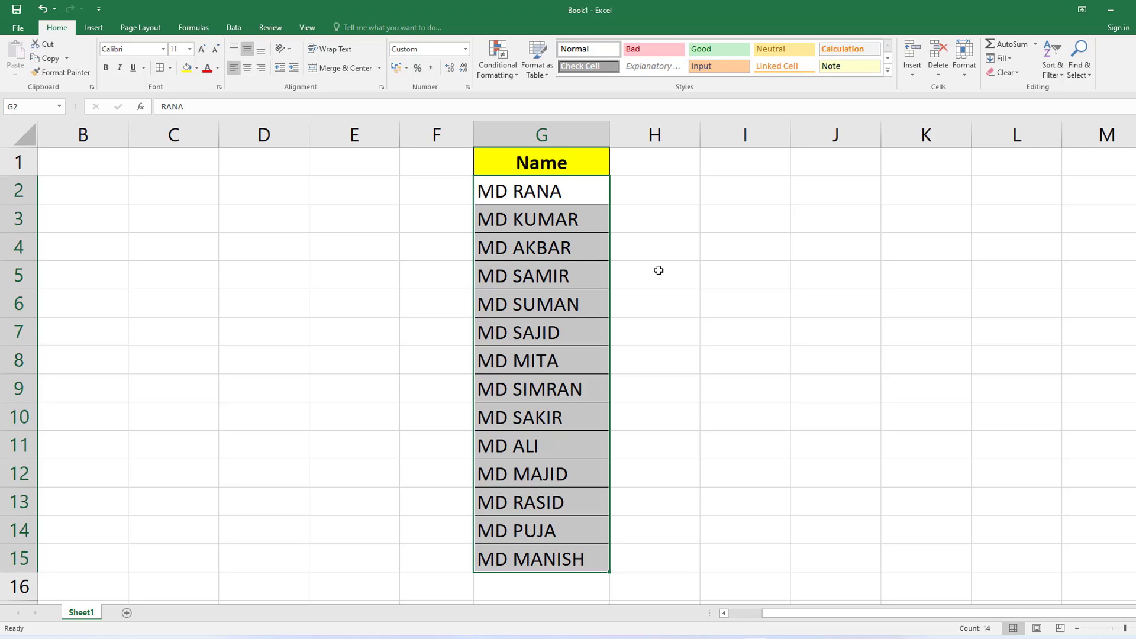
{"action": "key", "text": "ctrl+c"}
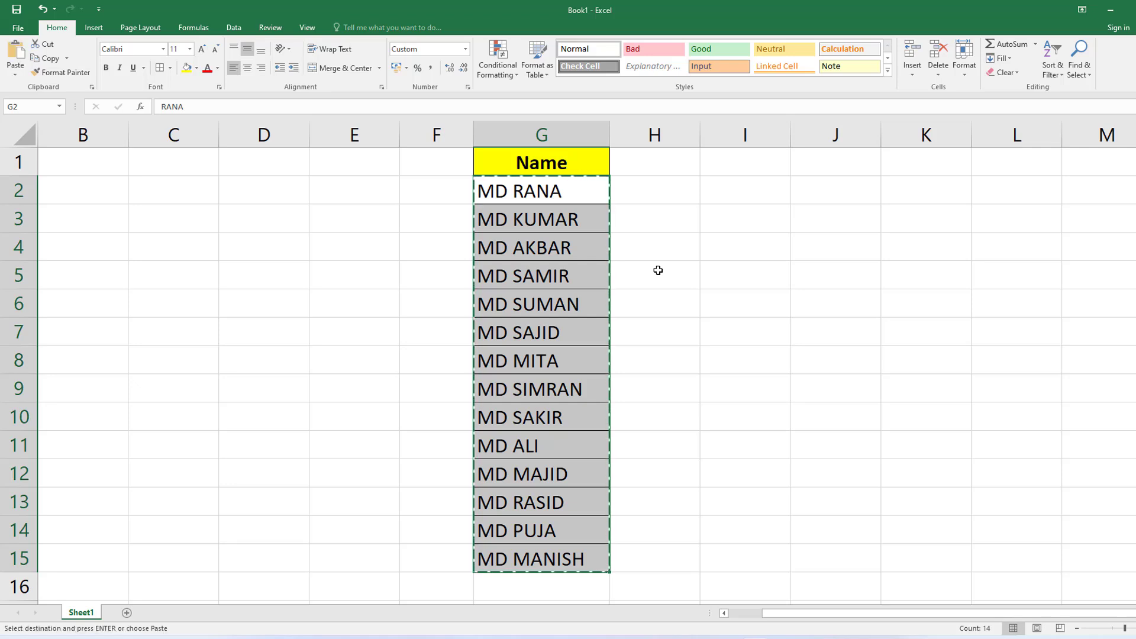
Minimize the workbook, launch Notepad and paste the copied list into the empty document
{"action": "left_click", "coordinate": [1109, 10]}
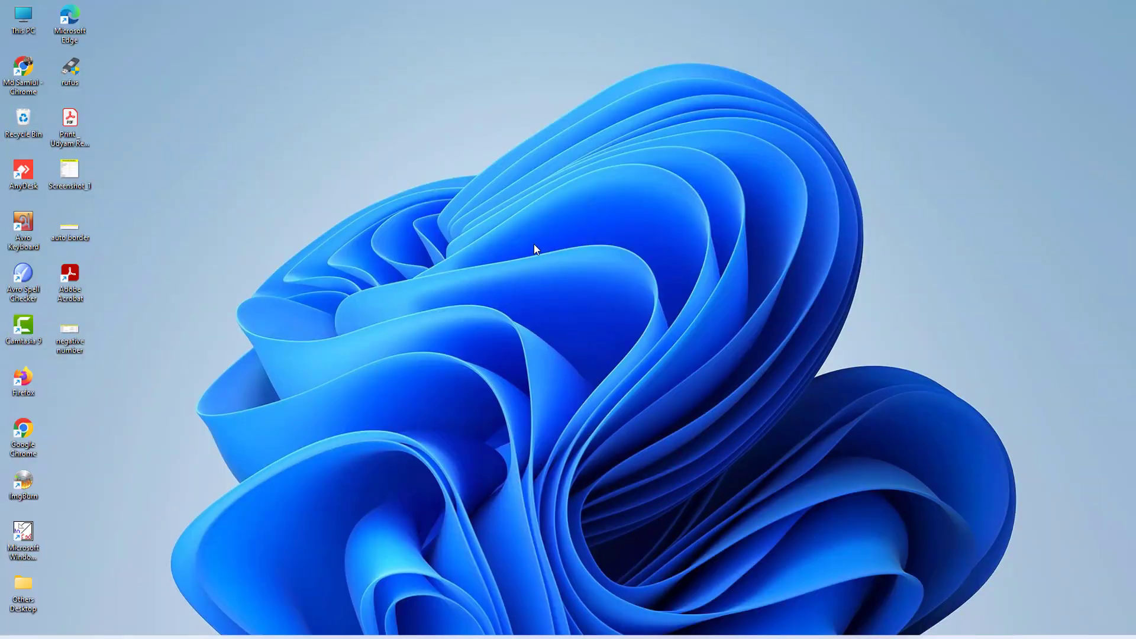
{"action": "key", "text": "super+r"}
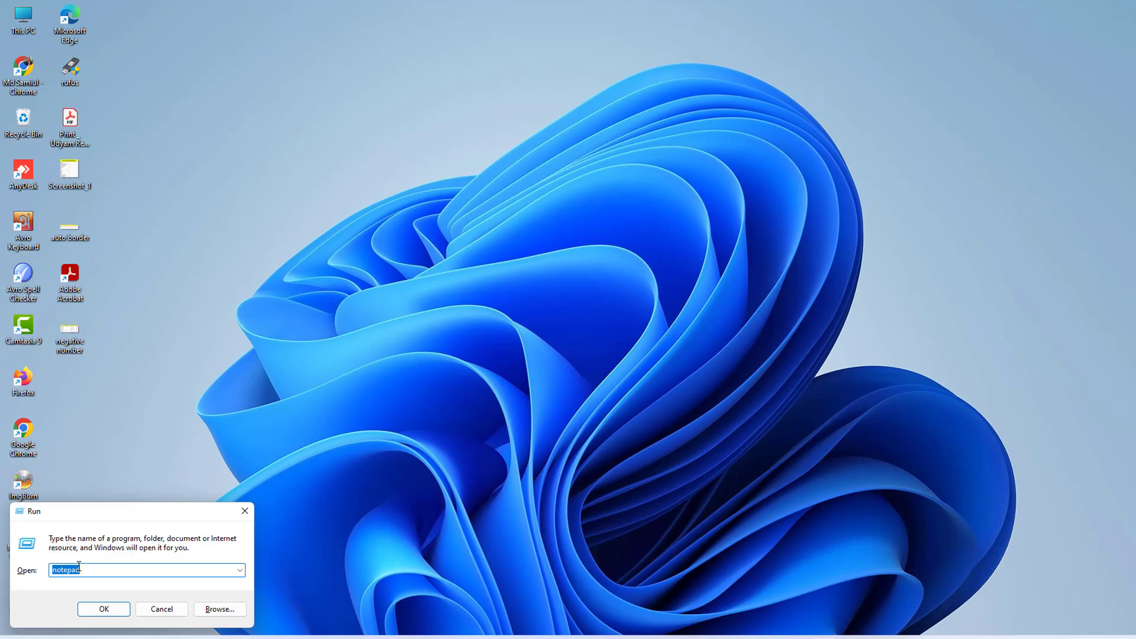
{"action": "left_click", "coordinate": [107, 606]}
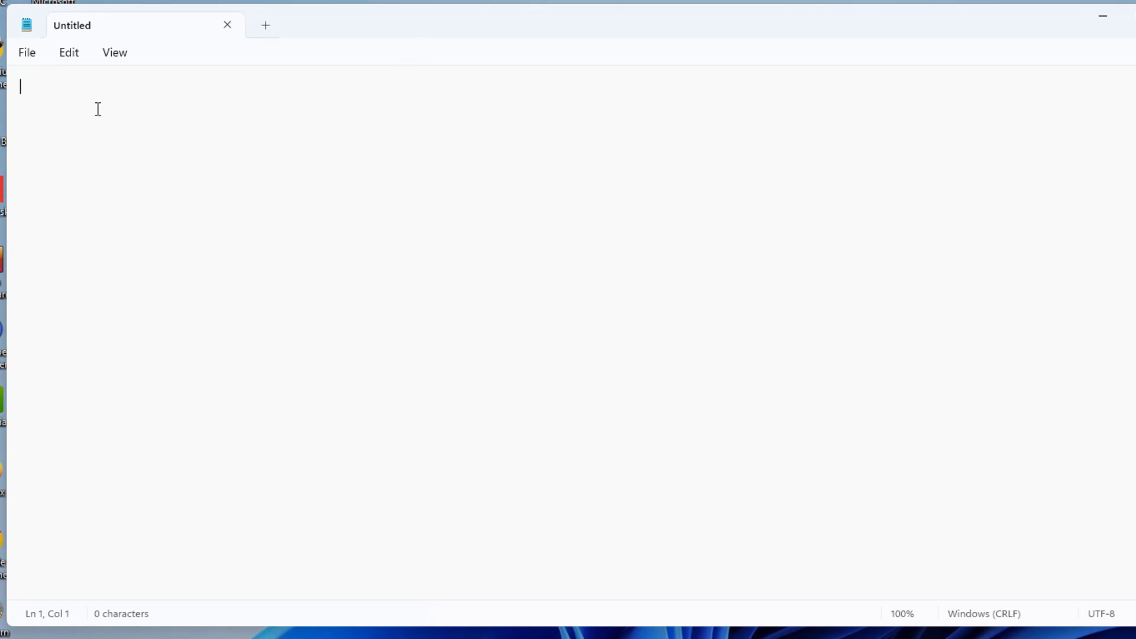
{"action": "key", "text": "ctrl+v"}
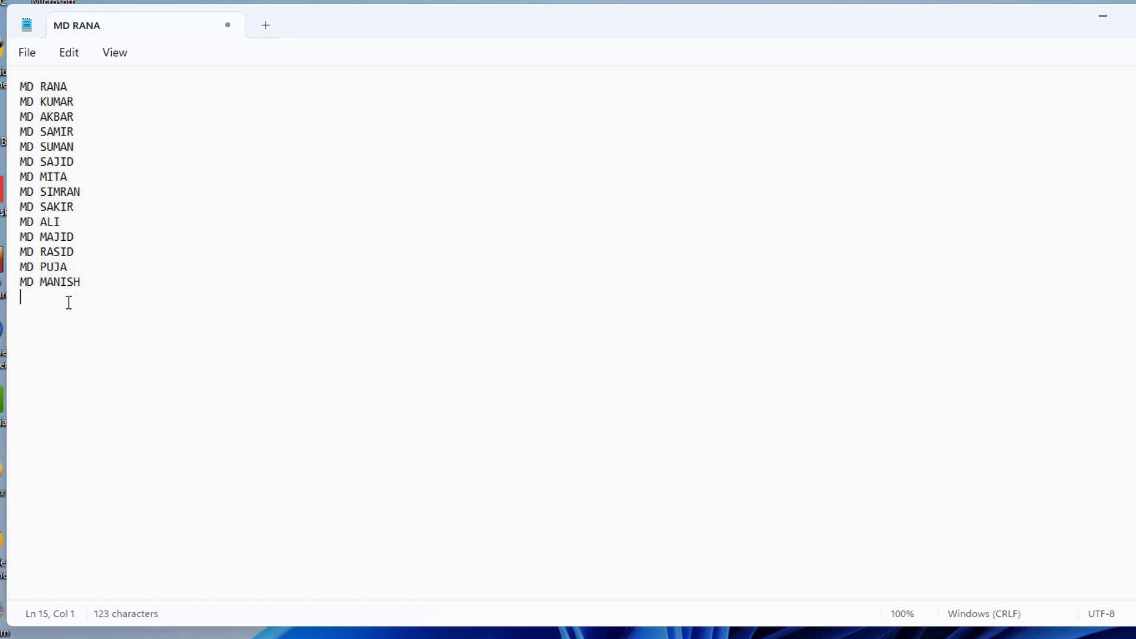
Save the pasted list as FOLDER.BAT on Local Disk (D:)
{"action": "left_click", "coordinate": [26, 51]}
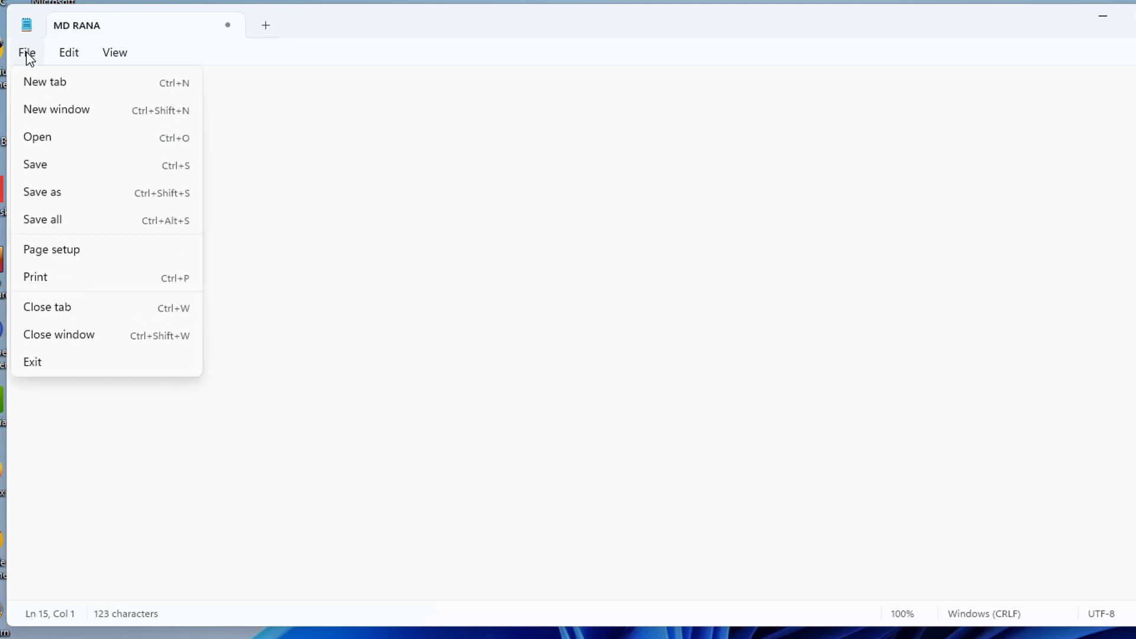
{"action": "left_click", "coordinate": [46, 171]}
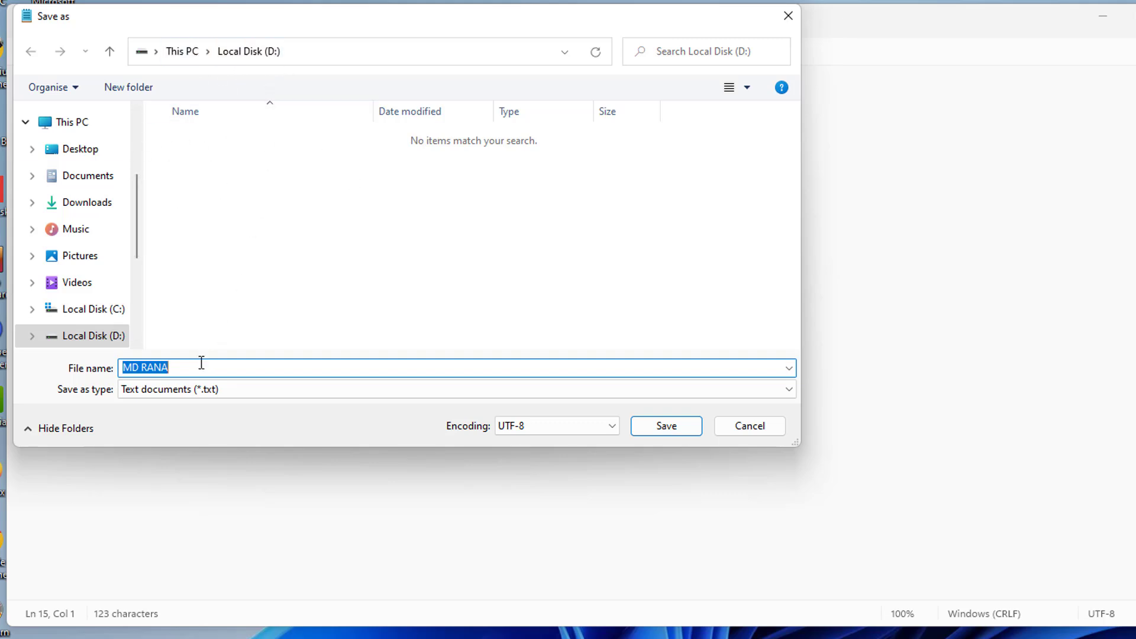
{"action": "key", "text": "BackSpace"}
{"action": "type", "text": "FOLDER.BAT"}
{"action": "left_click", "coordinate": [673, 425]}
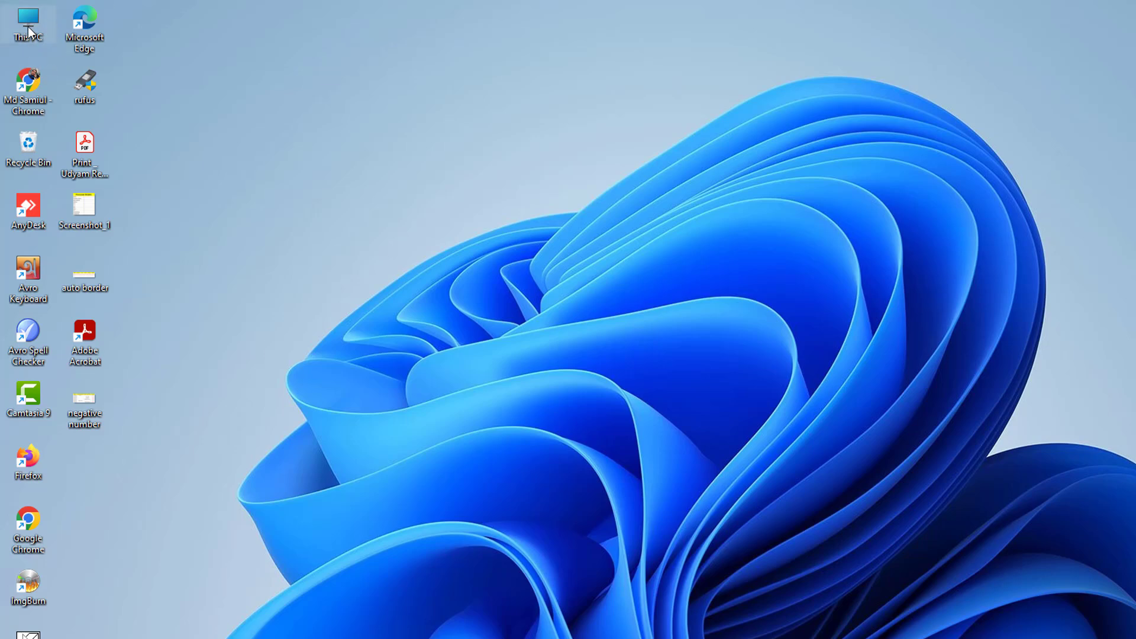
Open Local Disk (D:) in File Explorer and run the FOLDER batch file
{"action": "double_click", "coordinate": [28, 33]}
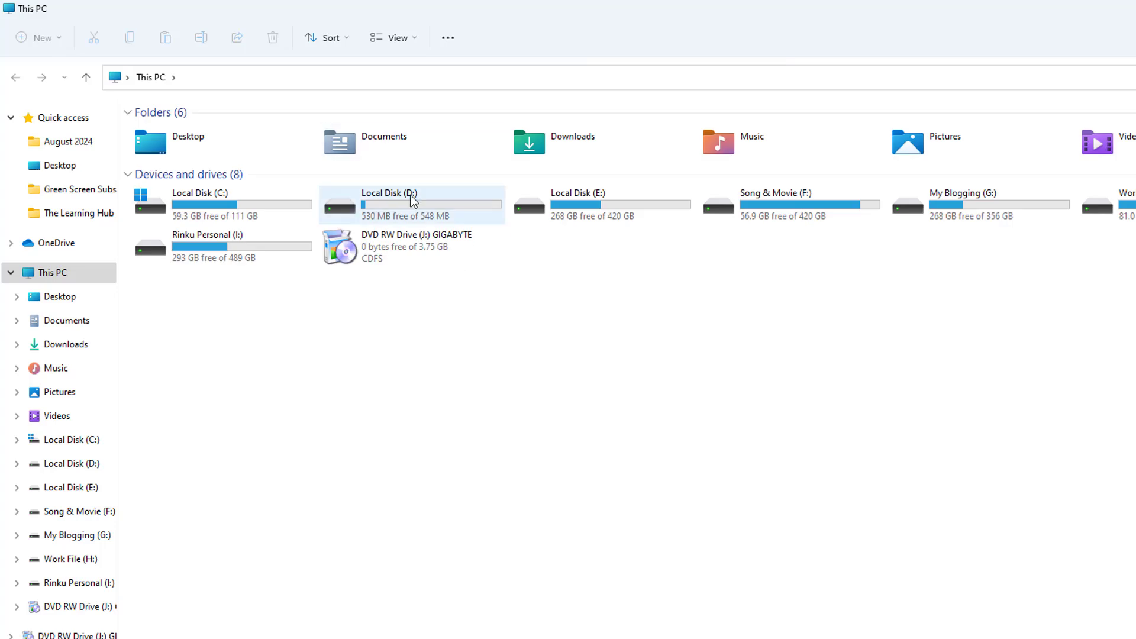
{"action": "mouse_move", "coordinate": [408, 195]}
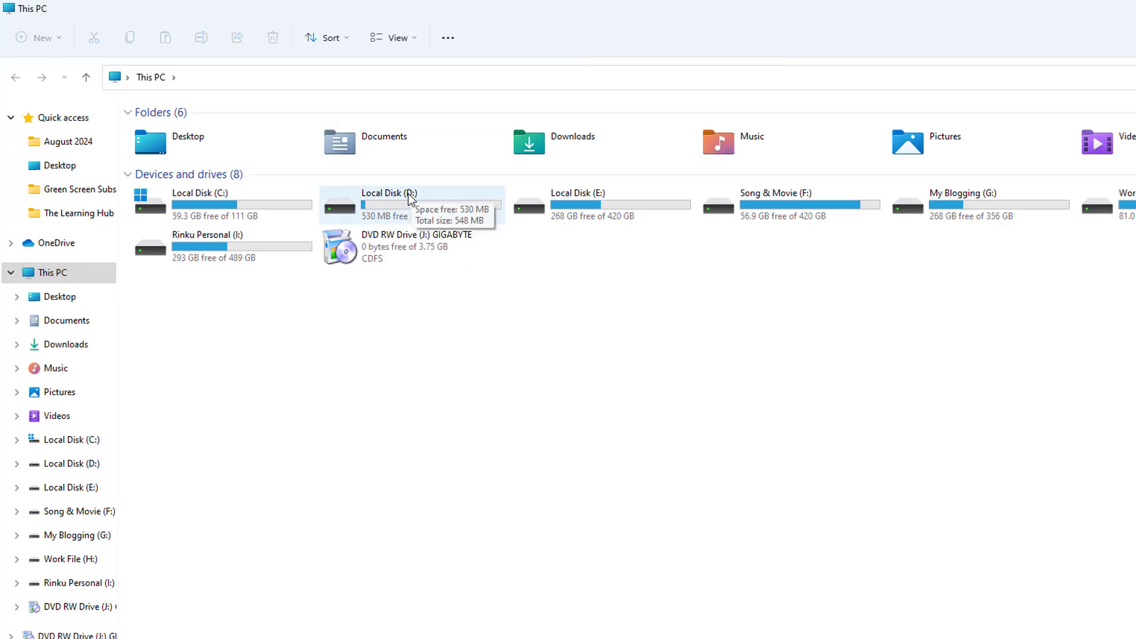
{"action": "double_click", "coordinate": [410, 197]}
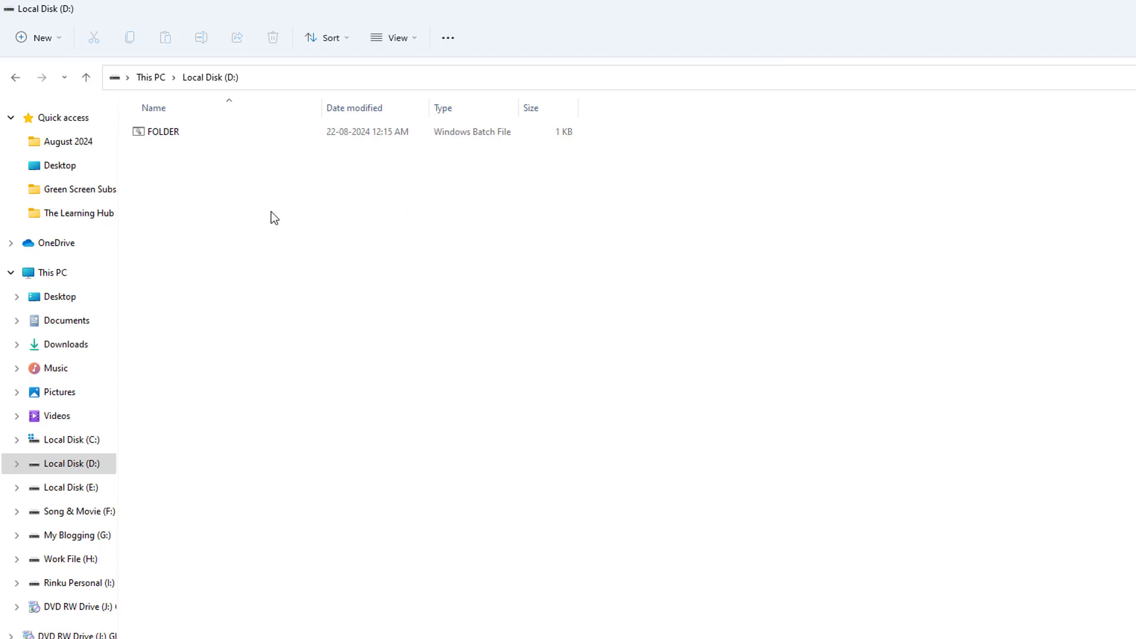
{"action": "left_click", "coordinate": [182, 136]}
{"action": "left_click", "coordinate": [165, 134]}
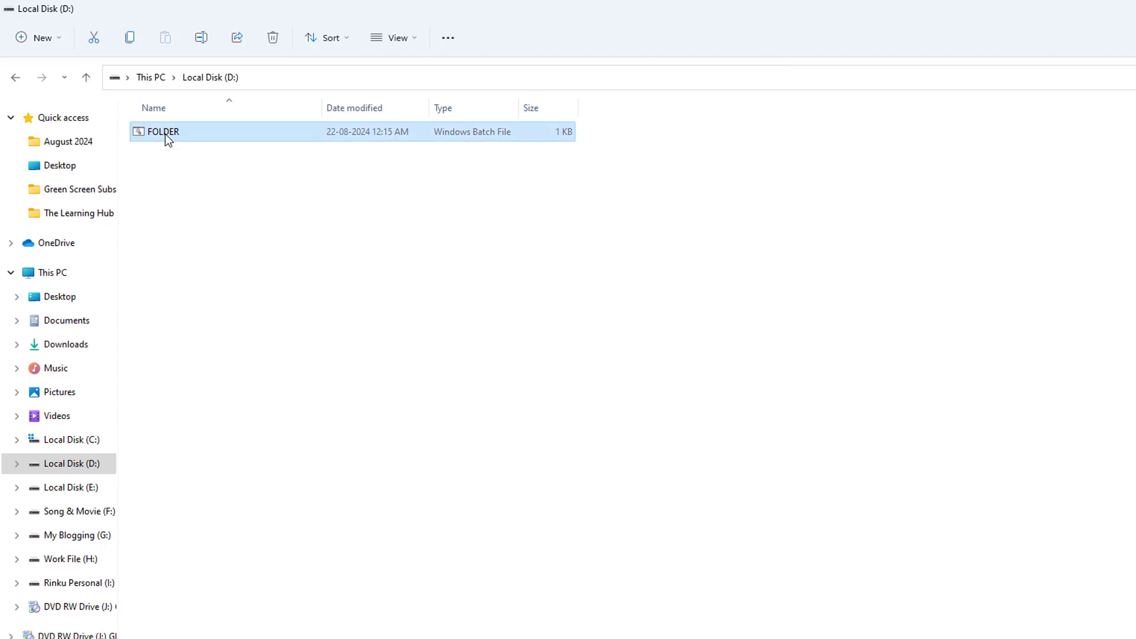
{"action": "double_click", "coordinate": [165, 133]}
{"action": "left_click", "coordinate": [652, 470]}
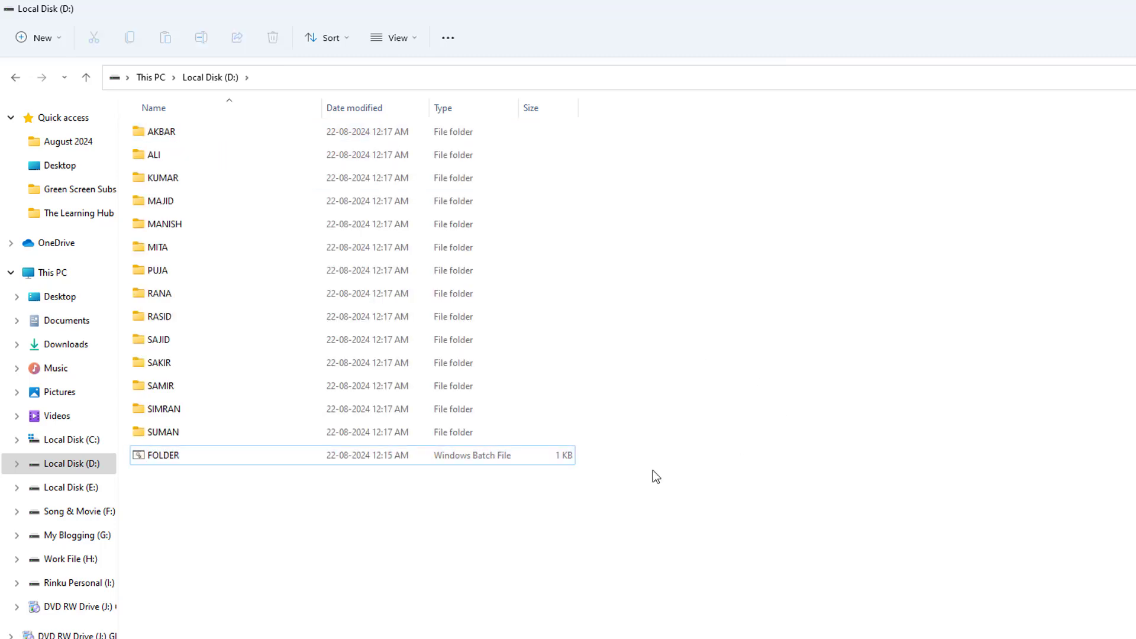
Look inside the first folder listed on Local Disk (D:) and return to the drive's contents
{"action": "double_click", "coordinate": [164, 132]}
{"action": "left_click", "coordinate": [15, 80]}
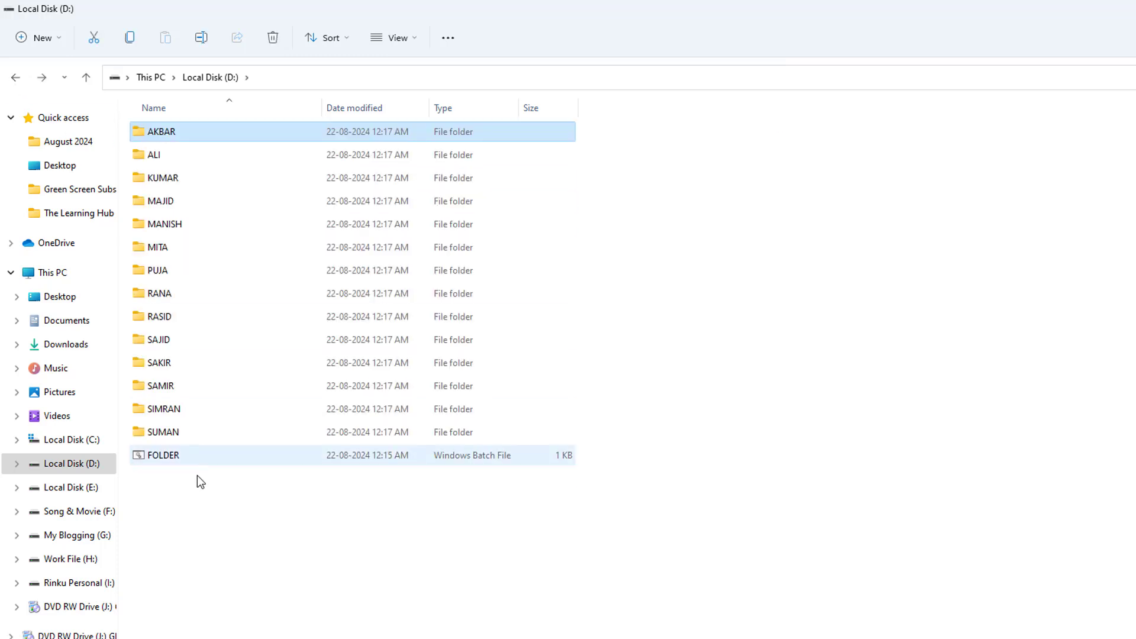